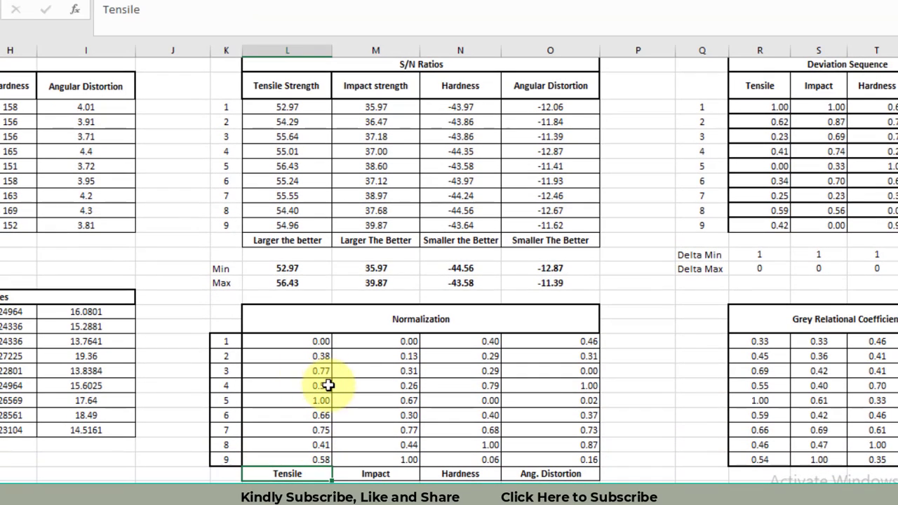
left_click(390, 351)
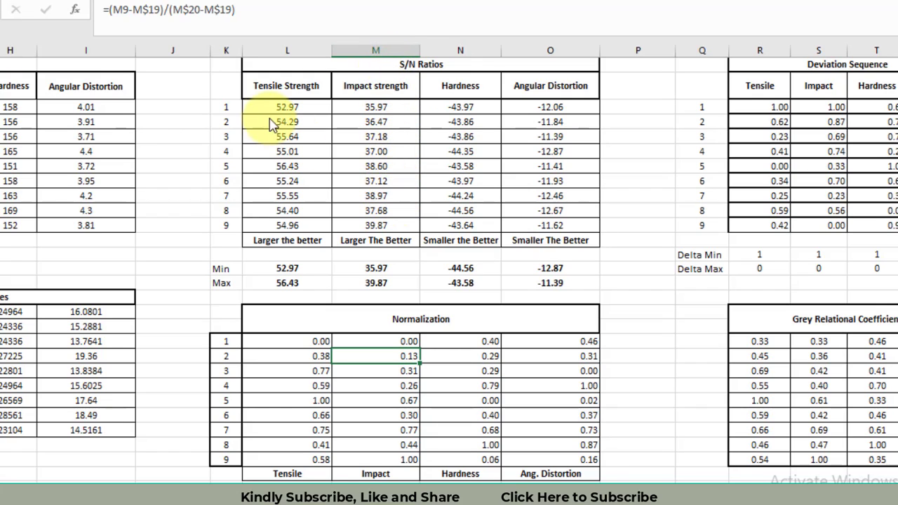
key("alt+Tab")
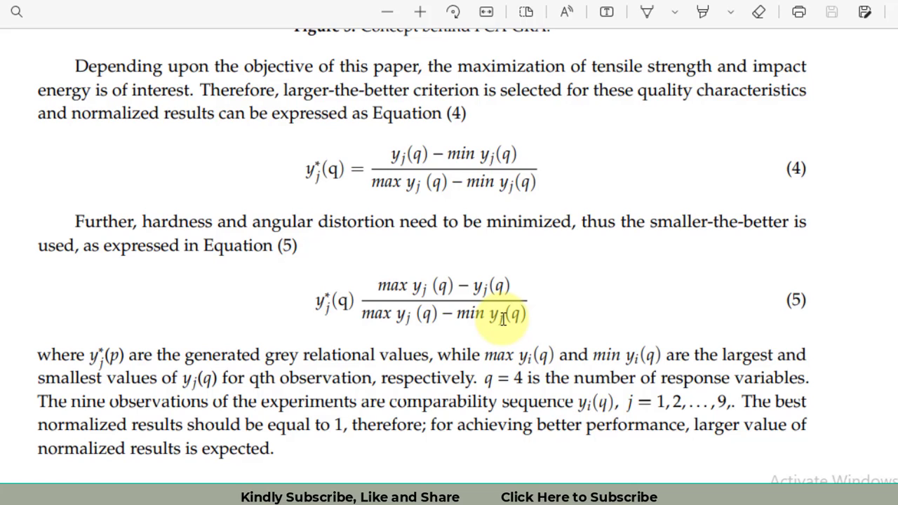
key("alt+Tab")
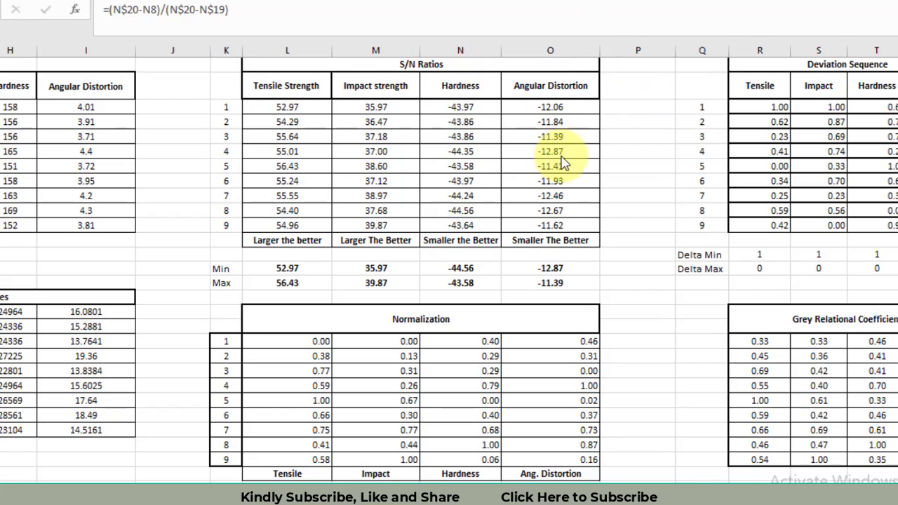
left_click(480, 343)
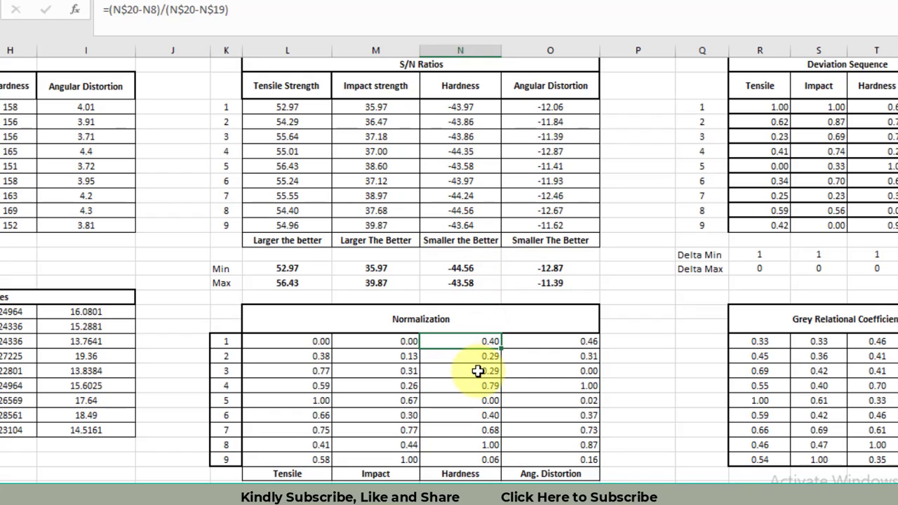
key("Down")
key("Down")
key("Down")
key("Down")
key("Down")
key("Down")
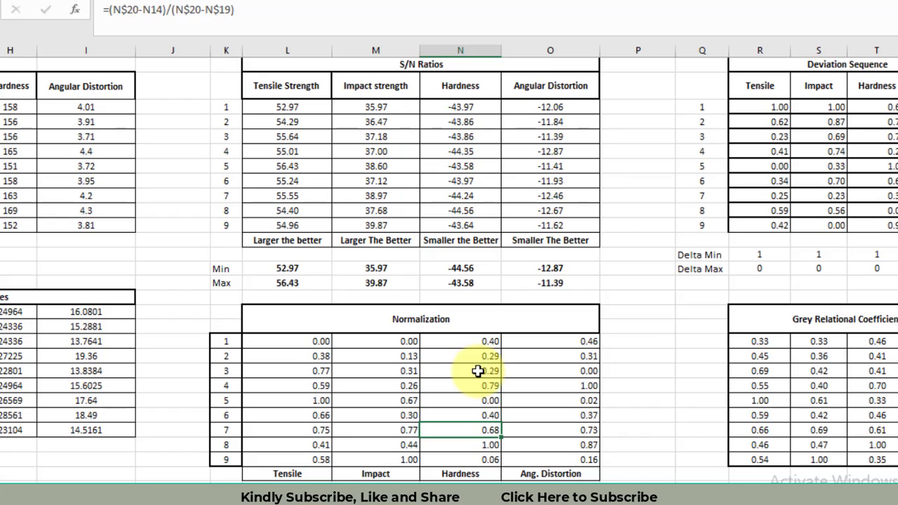
key("Down")
key("Right")
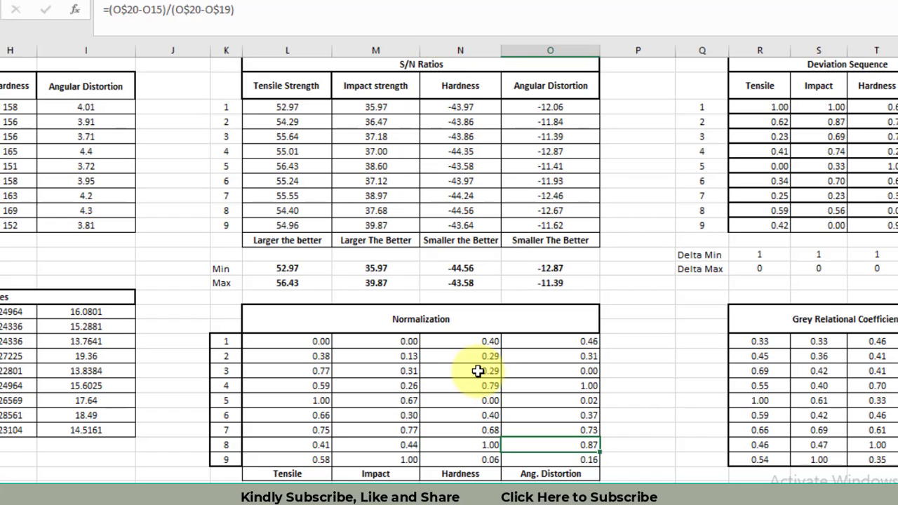
key("Up")
key("Up")
key("Up")
key("Up")
key("Up")
key("Up")
key("Up")
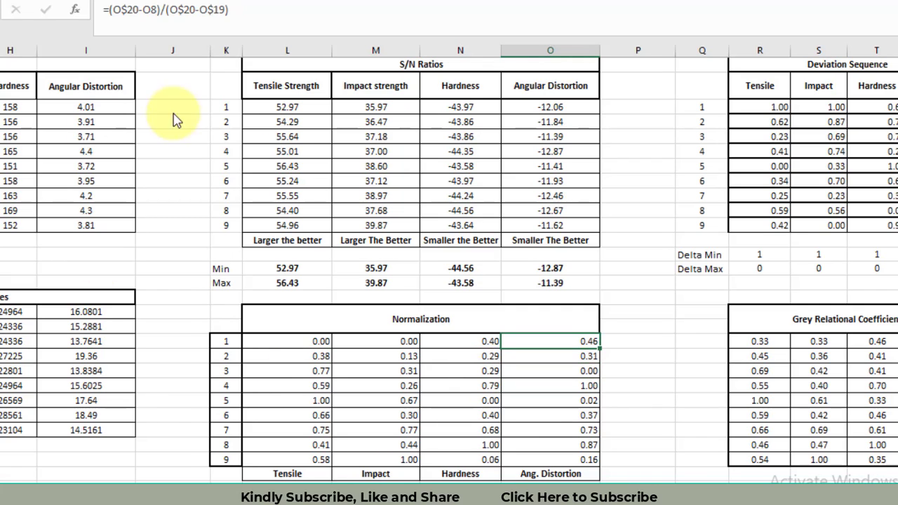
key("alt+Tab")
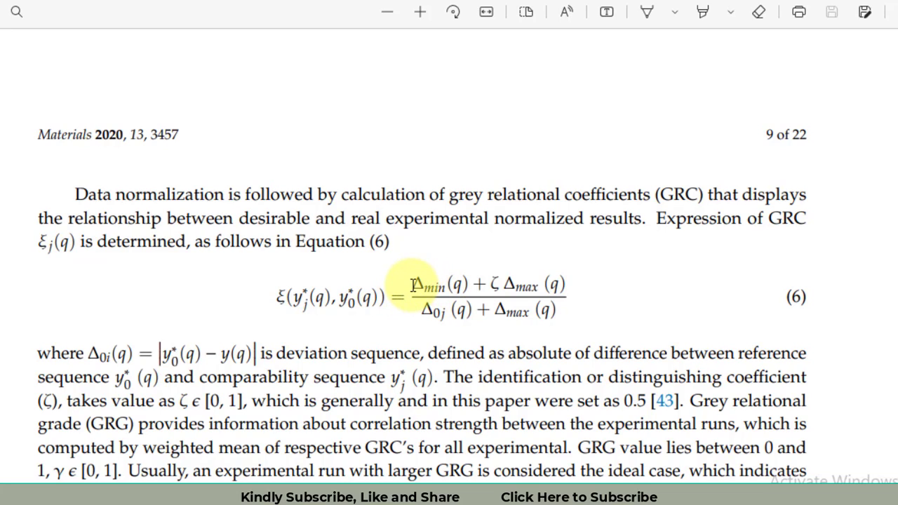
Select parts of Equation (6), including the numerator, ζ and the Δ0j(q) denominator term
left_click_drag(412, 284, 505, 288)
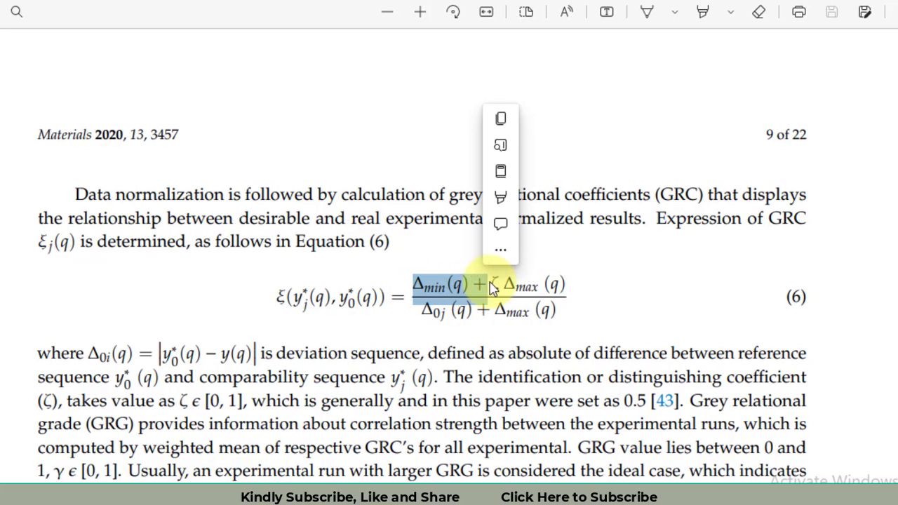
left_click_drag(565, 311, 495, 310)
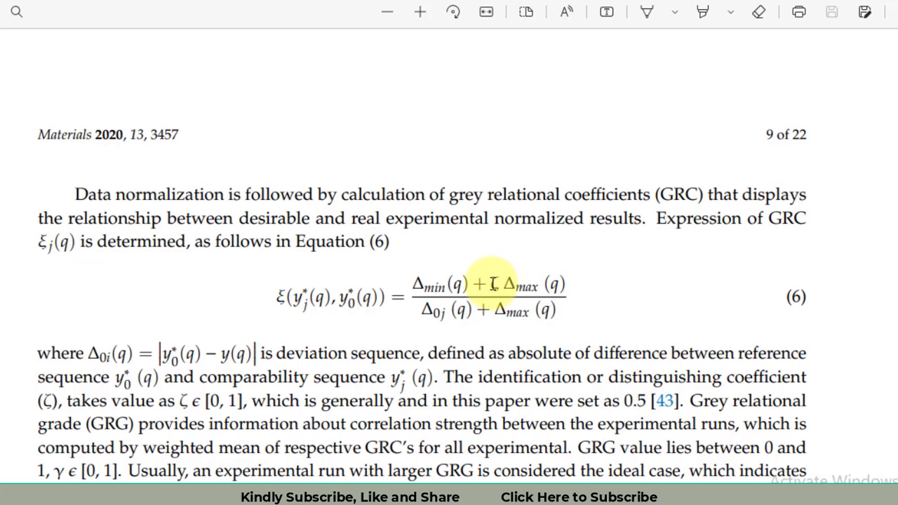
double_click(493, 284)
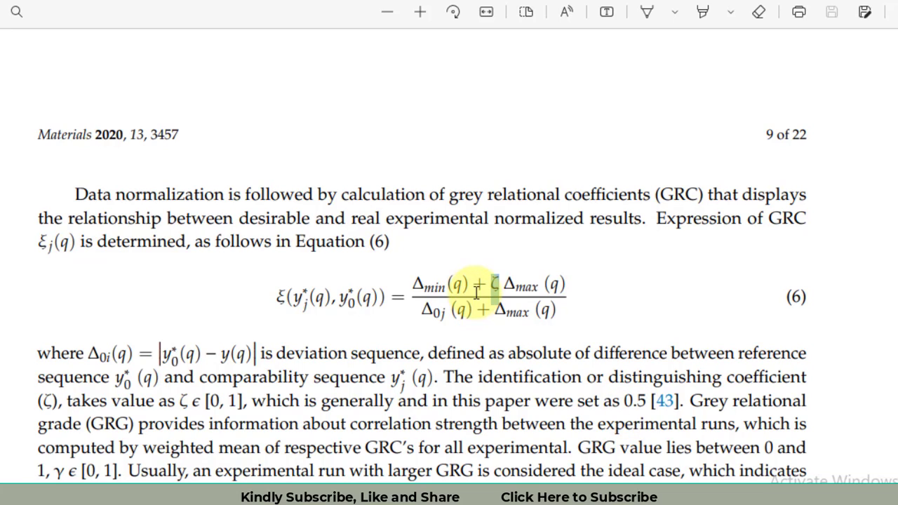
left_click_drag(423, 309, 471, 309)
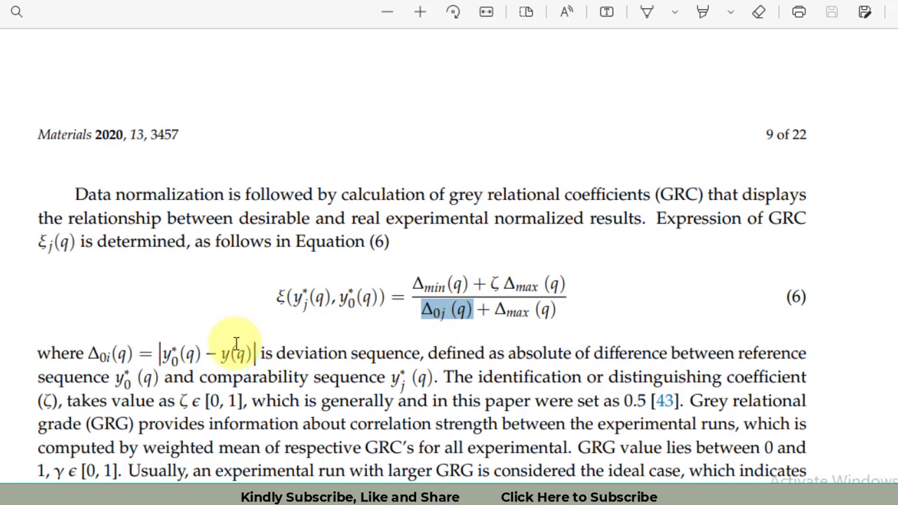
Highlight the deviation-sequence definition below Equation (6) in yellow, then return to Excel
left_click_drag(87, 353, 268, 354)
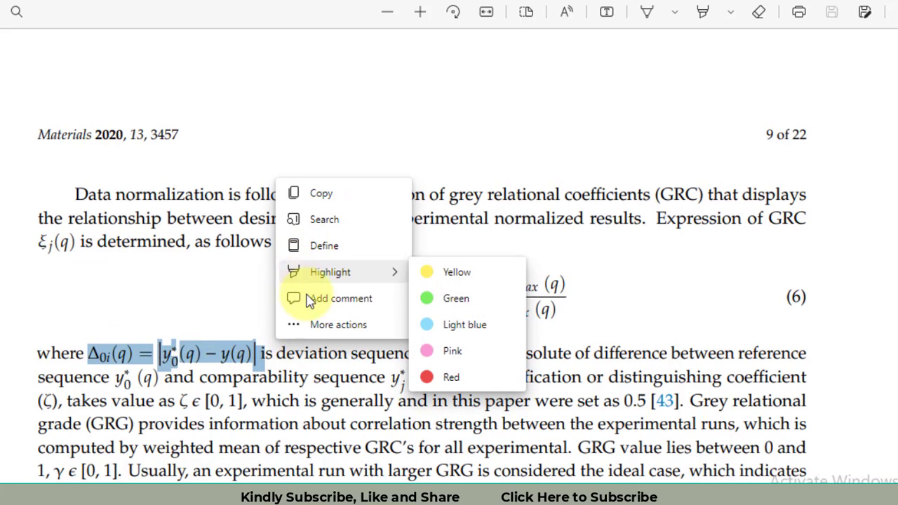
left_click(454, 281)
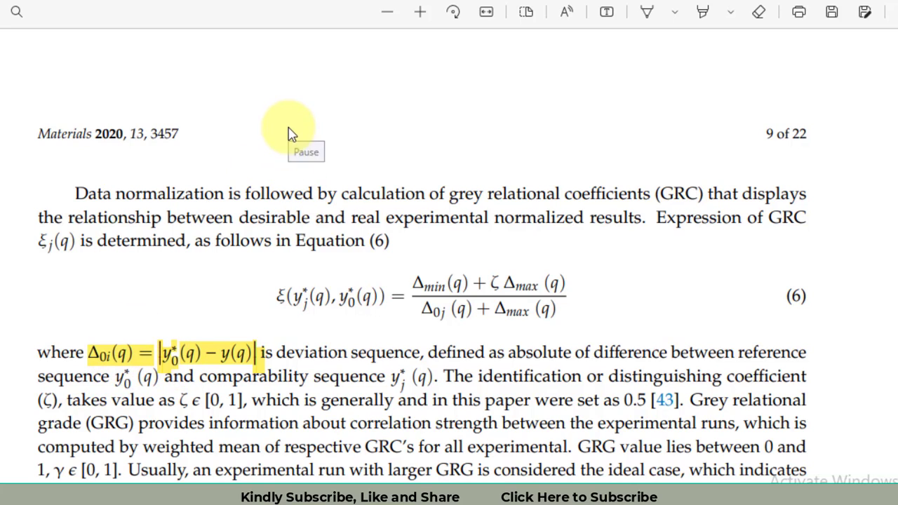
key("alt+Tab")
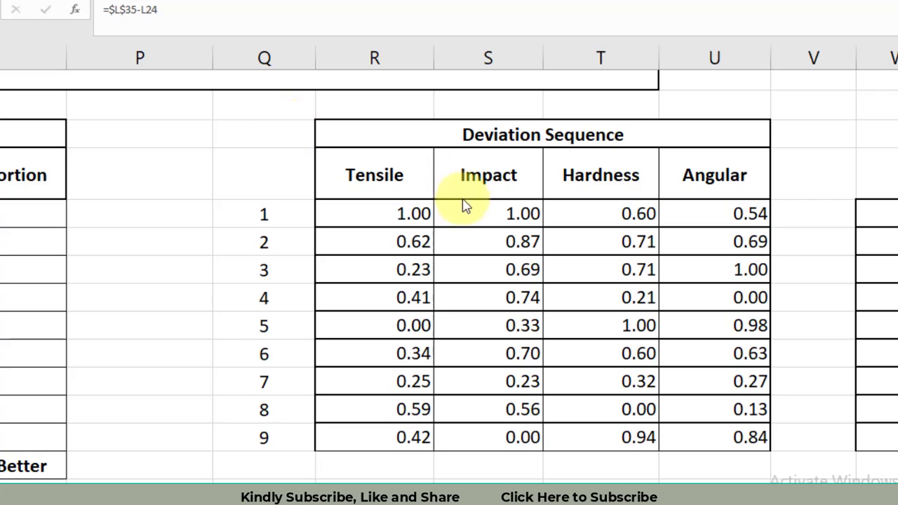
Inspect the run-1 Tensile deviation formula =$L$35-L24 in the Deviation Sequence table
left_click(397, 216)
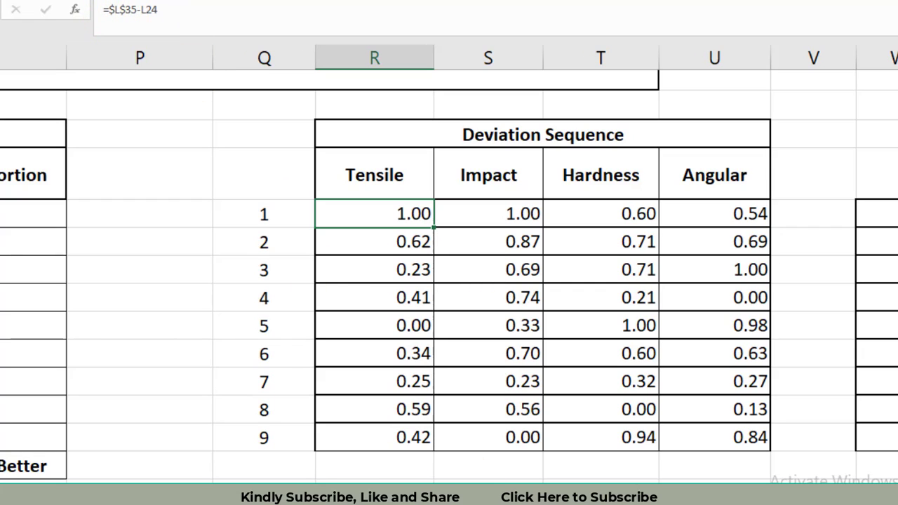
scroll(800, 481, "left", 1)
scroll(449, 266, "left", 8)
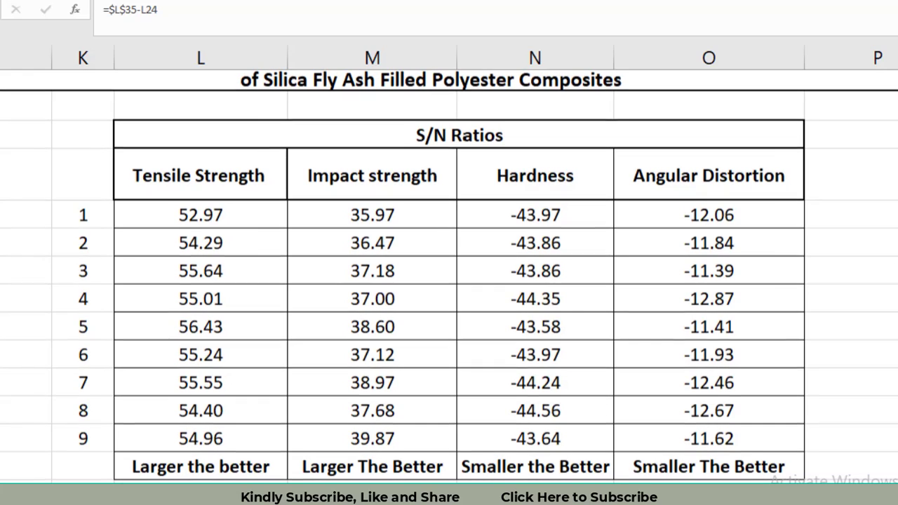
scroll(449, 275, "down", 5)
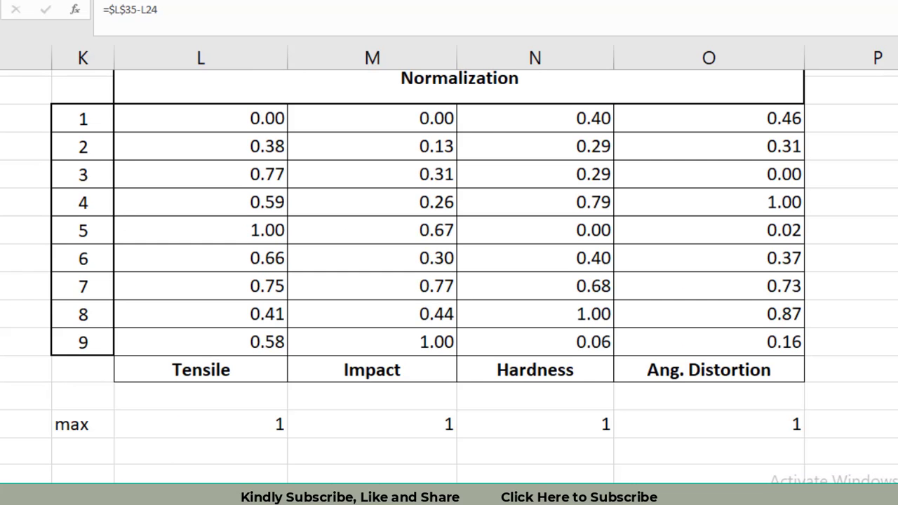
scroll(449, 275, "up", 3)
scroll(449, 275, "down", 2)
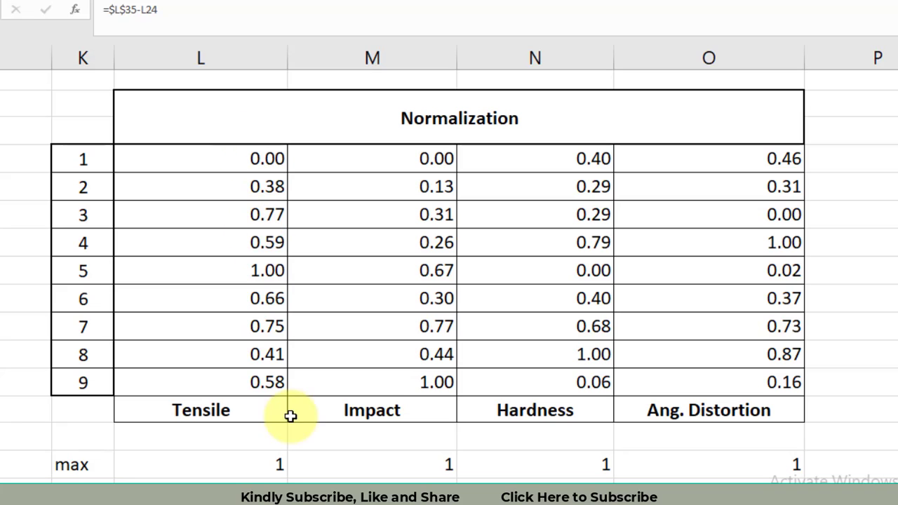
Review the Grey Relational Coefficient table with GRG values ranked 1–9, then switch to the PDF
scroll(800, 483, "right", 1)
left_click_drag(799, 483, 838, 483)
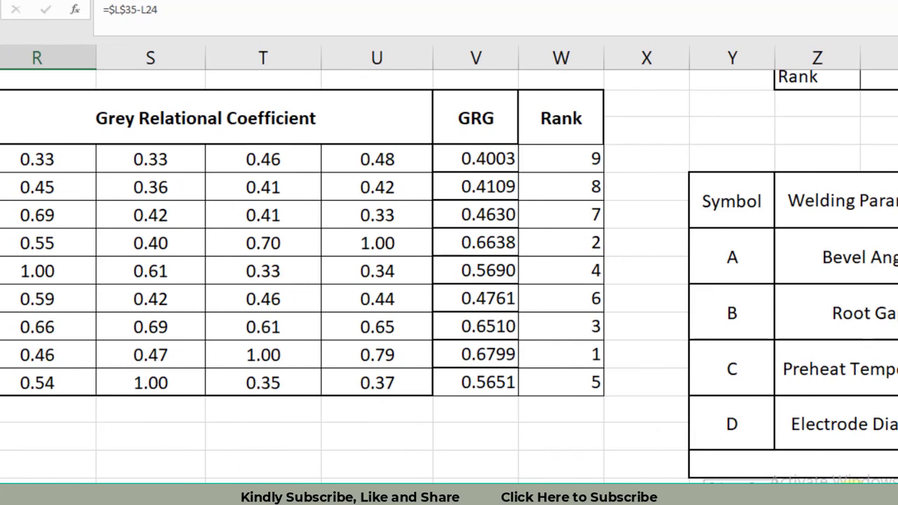
scroll(449, 264, "left", 1)
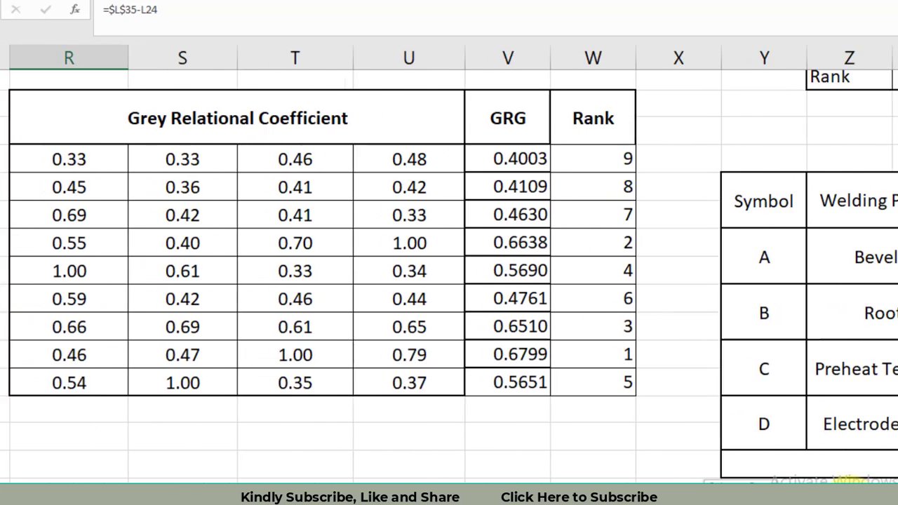
scroll(449, 276, "up", 4)
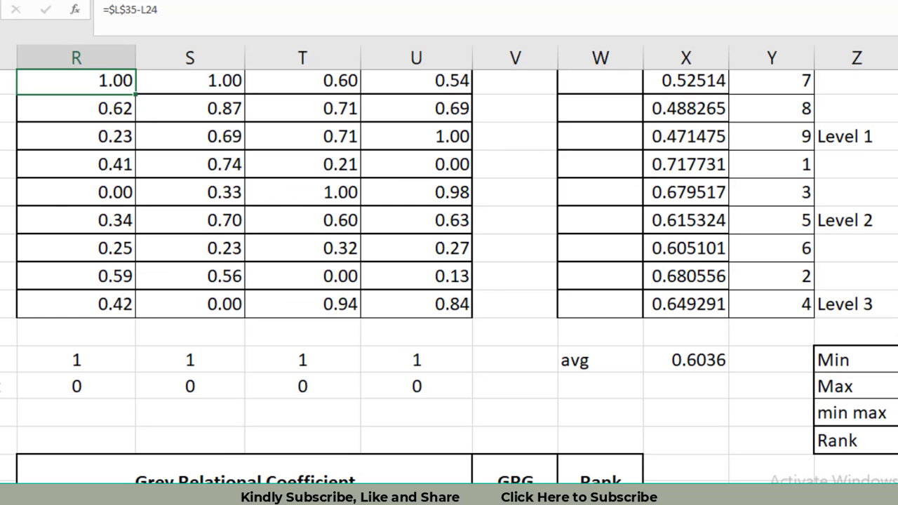
scroll(449, 276, "up", 3)
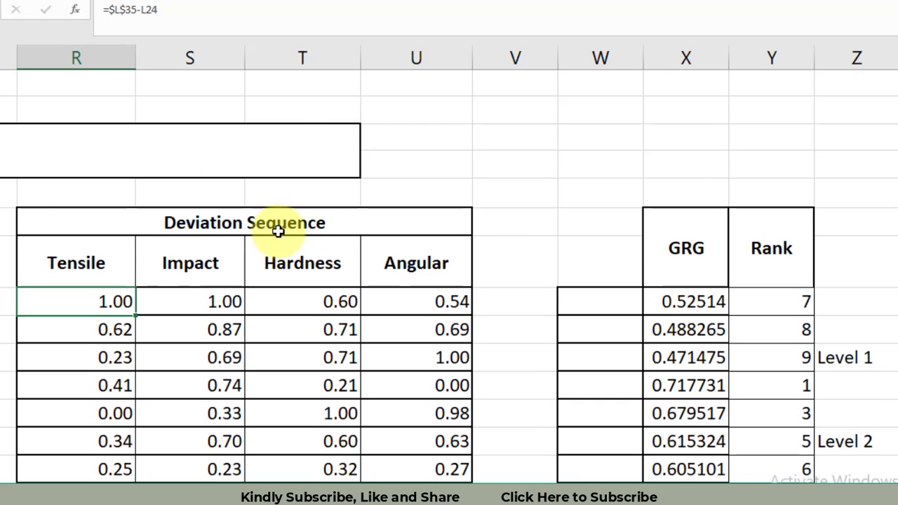
key("alt+Tab")
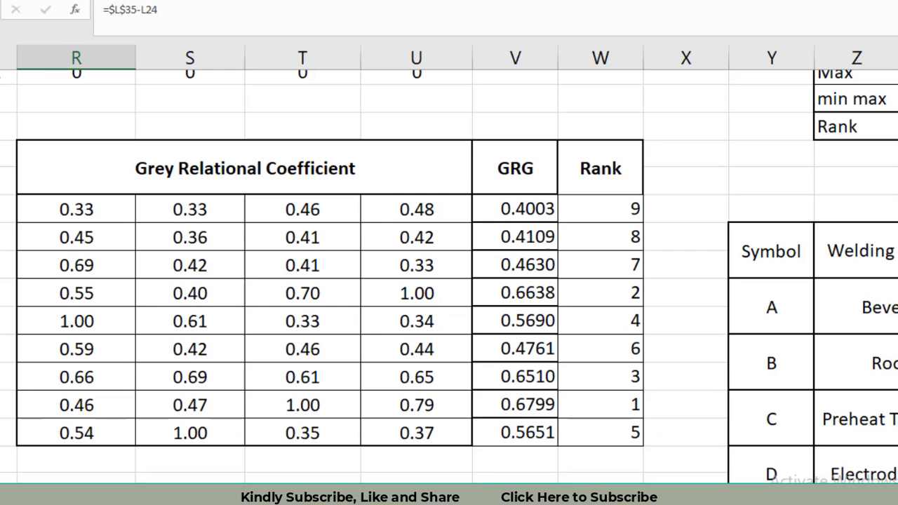
left_click(103, 210)
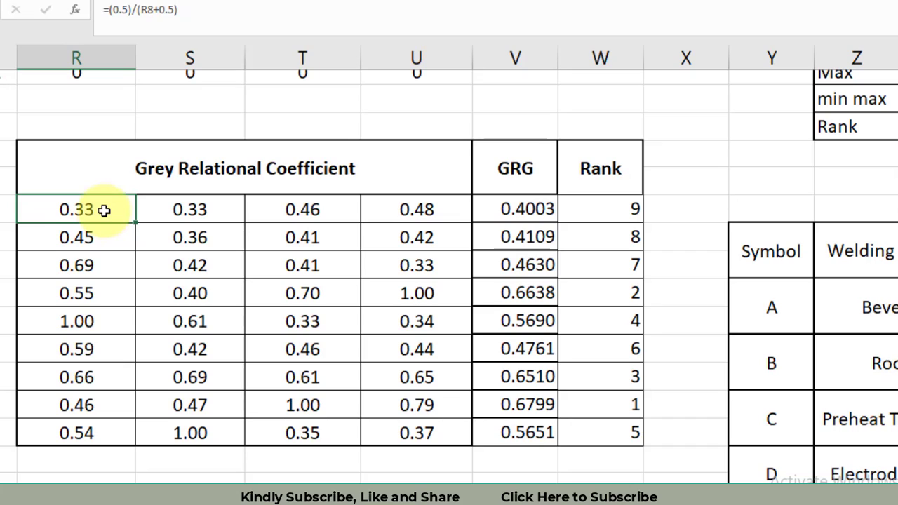
key("Down")
key("Down")
key("Down")
key("Down")
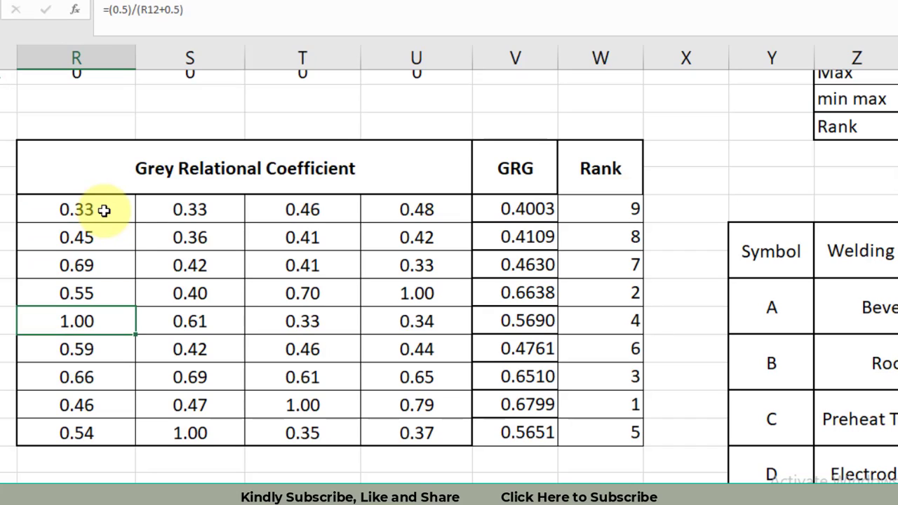
key("Right")
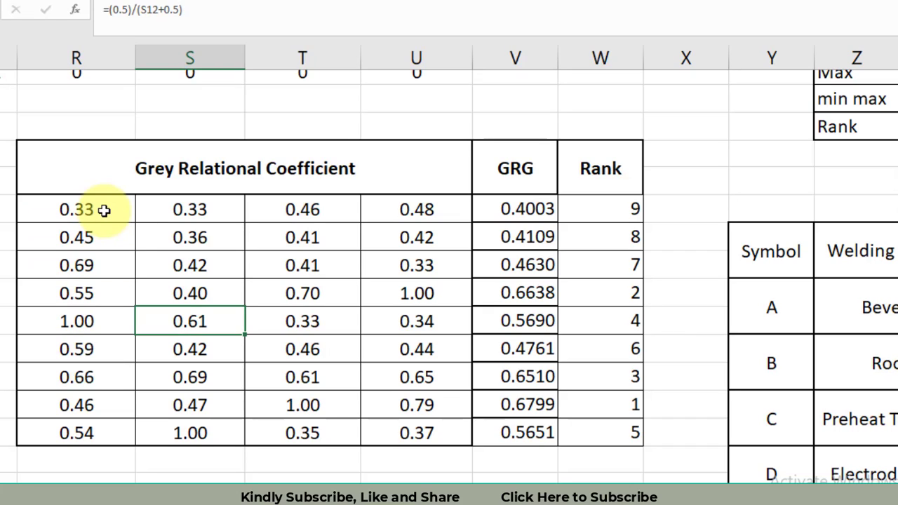
key("Right")
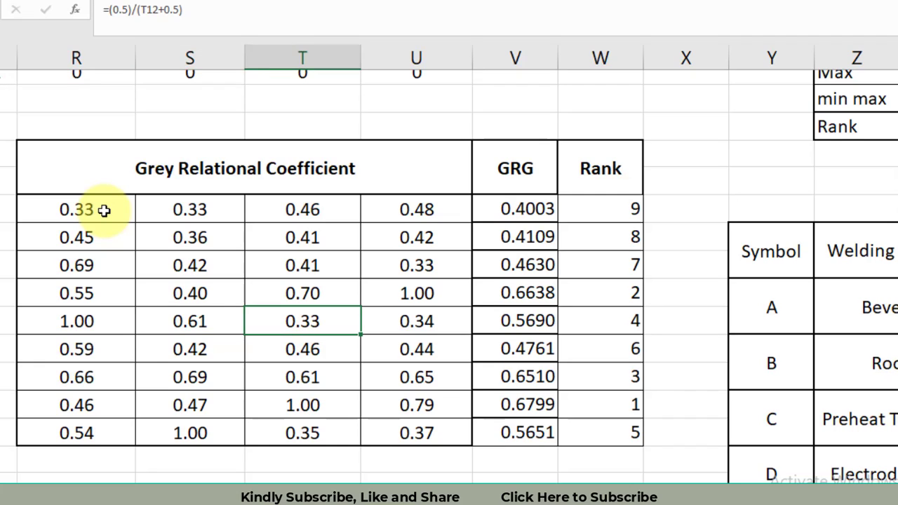
key("Right")
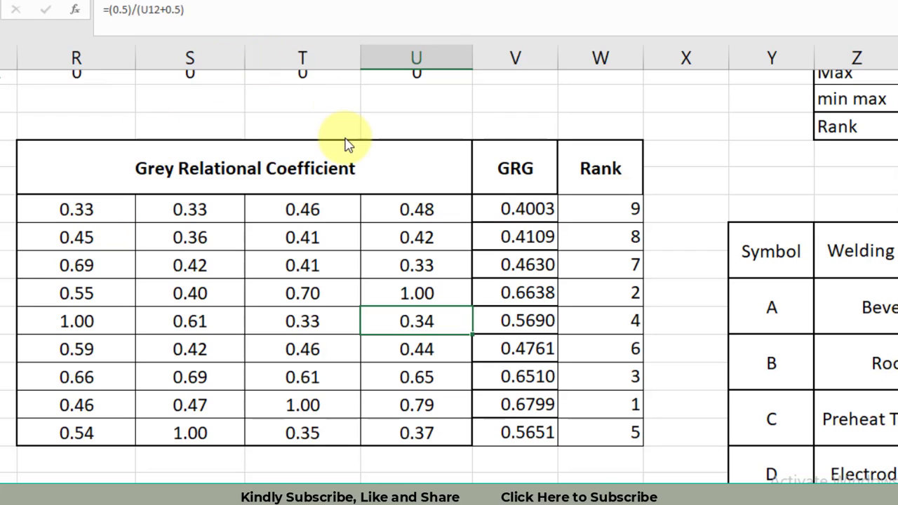
Check the GRG cell formula =(0.25)*SUM(R24:U24) beside the level-wise GRG table
left_click(528, 207)
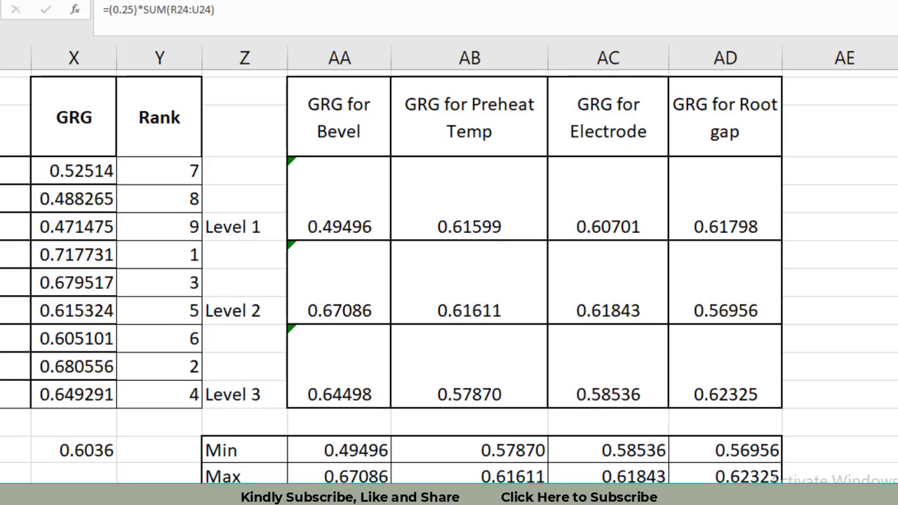
Bring the min max spread and Rank rows below Min and Max into view
scroll(449, 280, "down", 2)
scroll(449, 280, "up", 1)
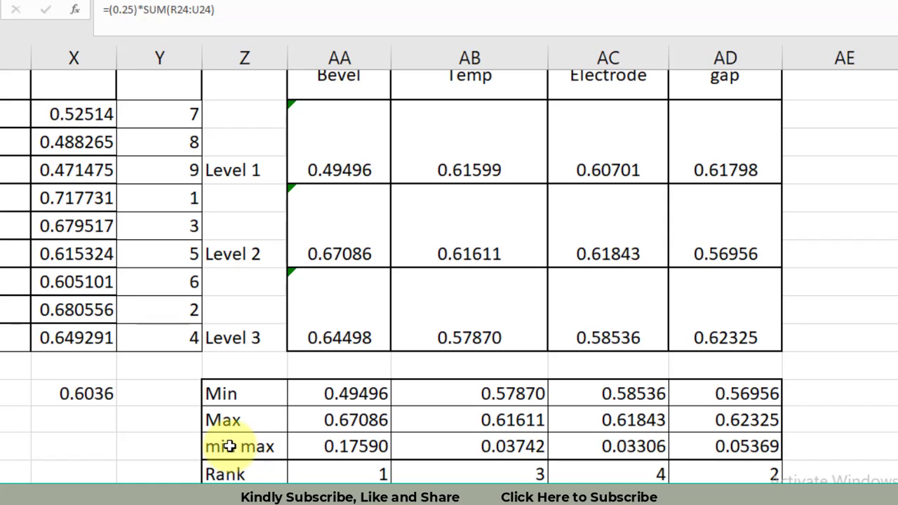
left_click(375, 447)
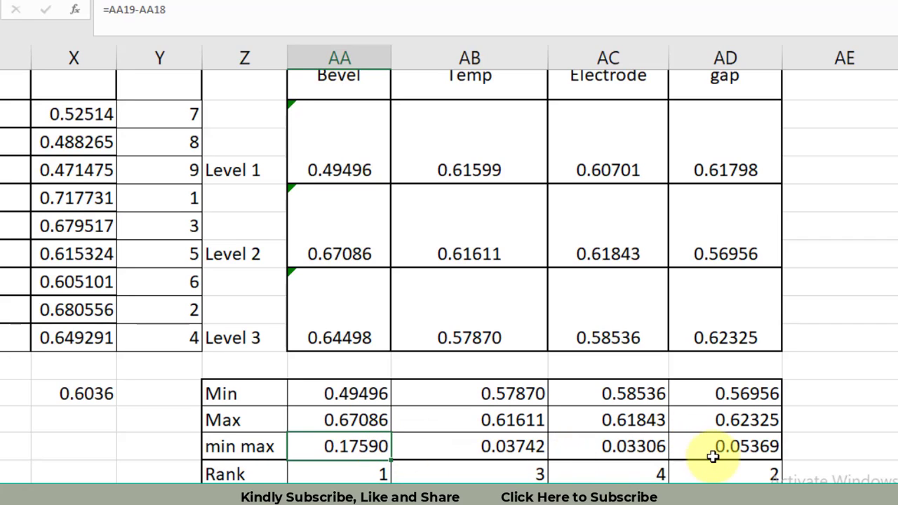
left_click(751, 447)
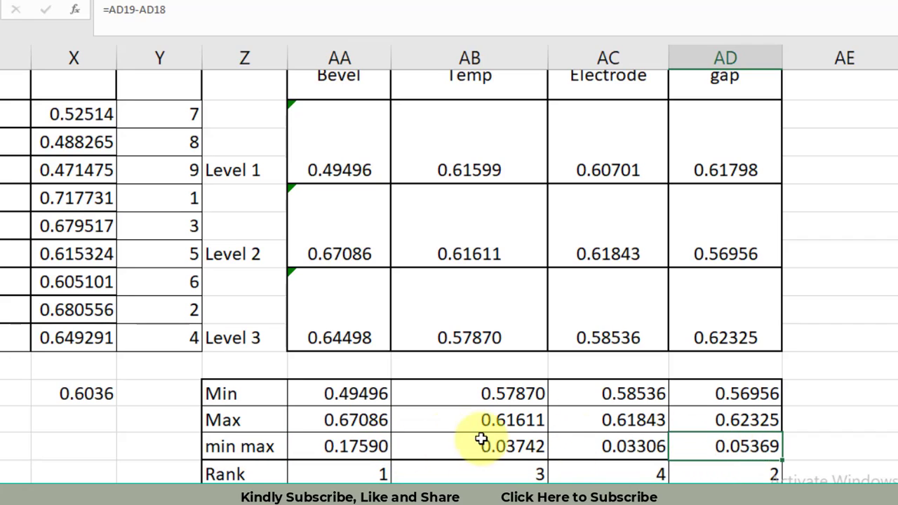
left_click(321, 447)
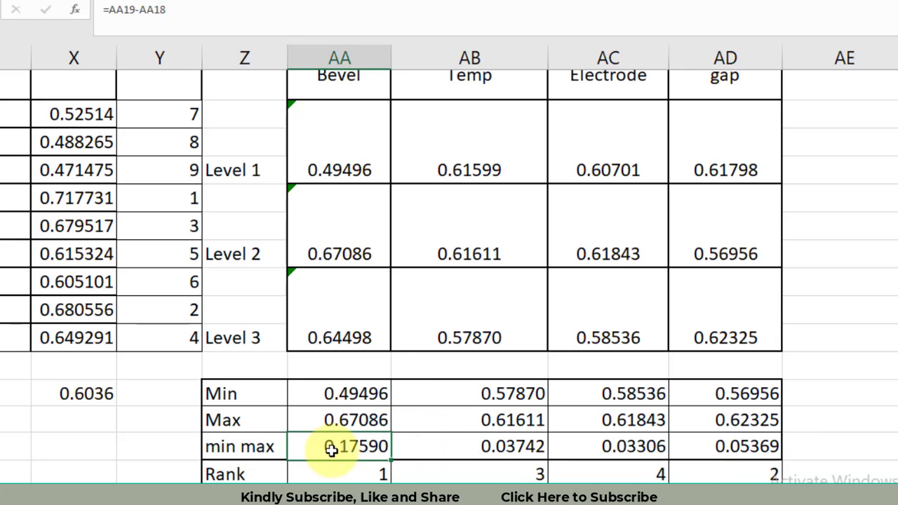
scroll(449, 281, "up", 1)
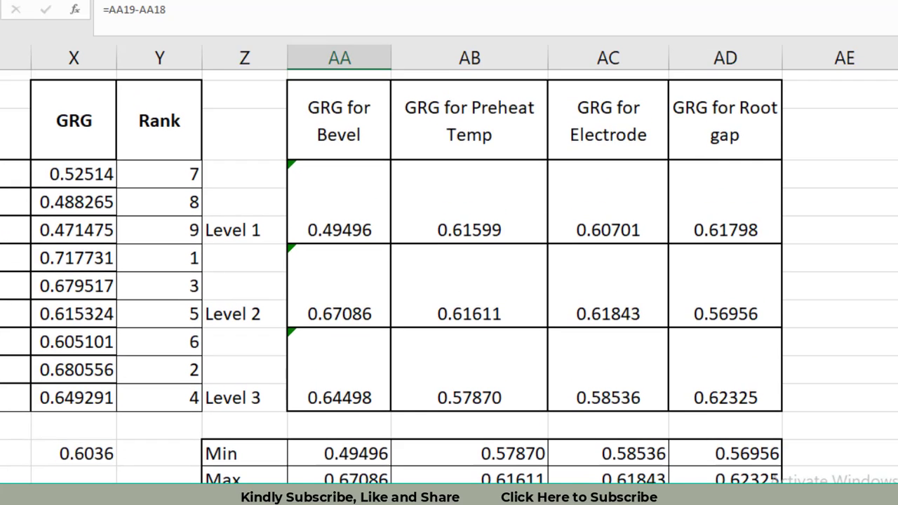
scroll(449, 280, "down", 2)
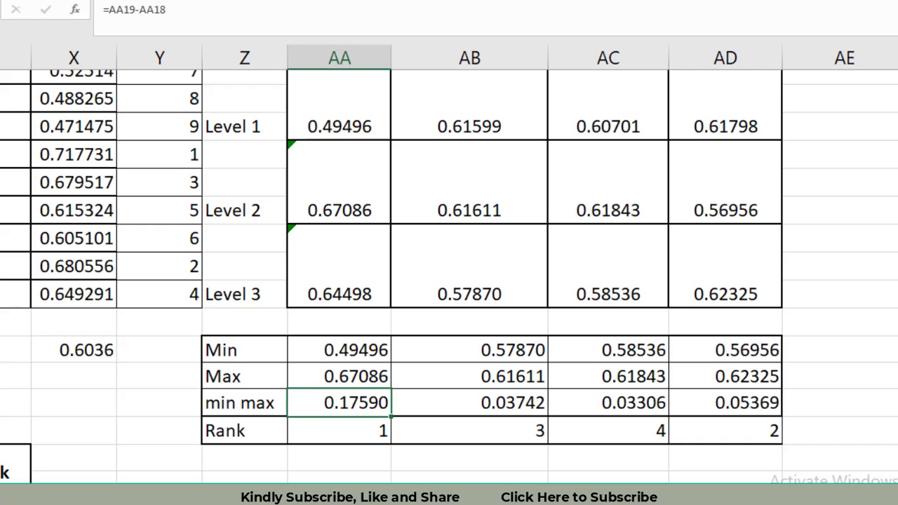
scroll(449, 281, "up", 1)
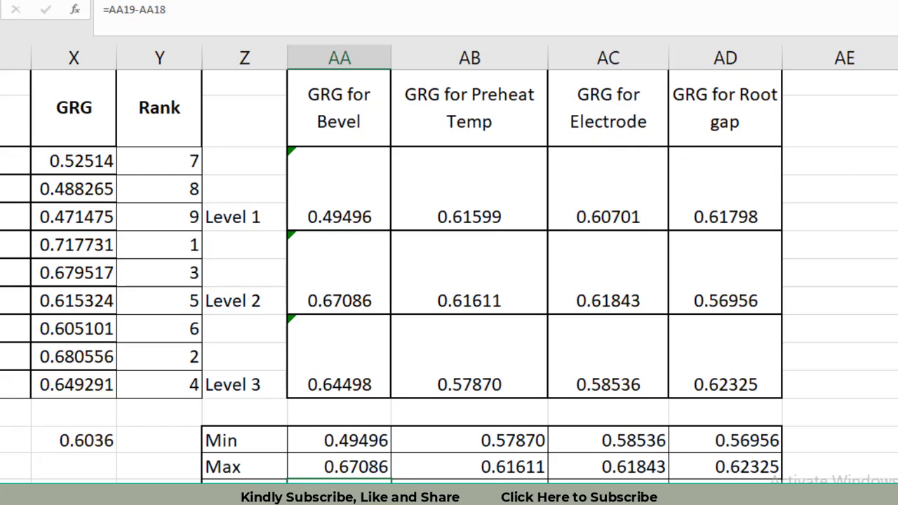
scroll(449, 281, "down", 1)
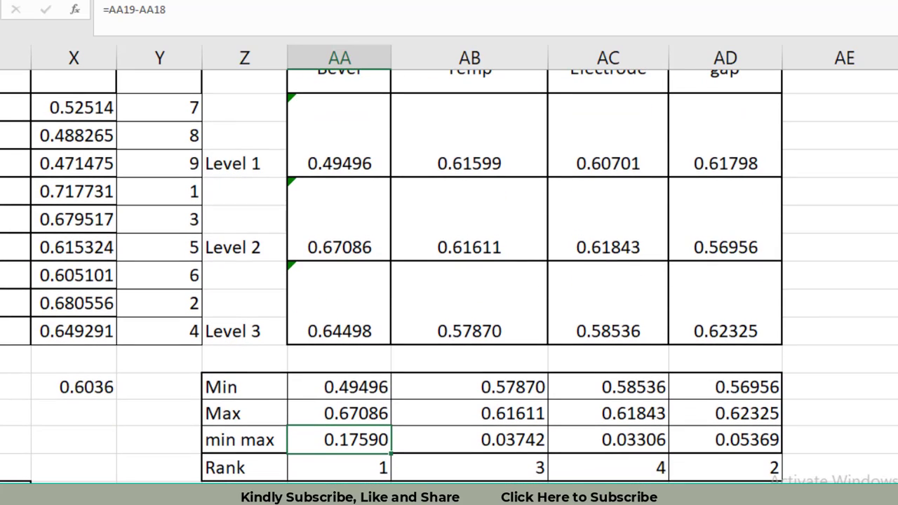